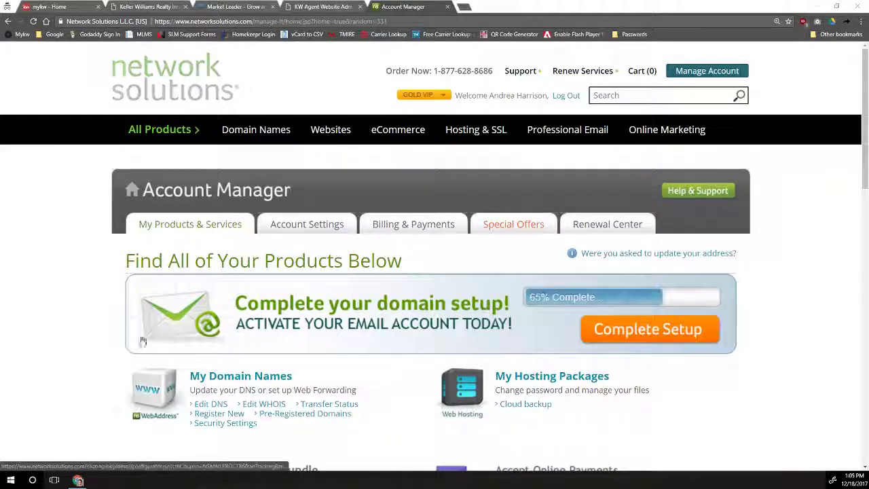
# - Open the domain's management page from My Domain Names and check where the domain currently points
pyautogui.click(232, 377)
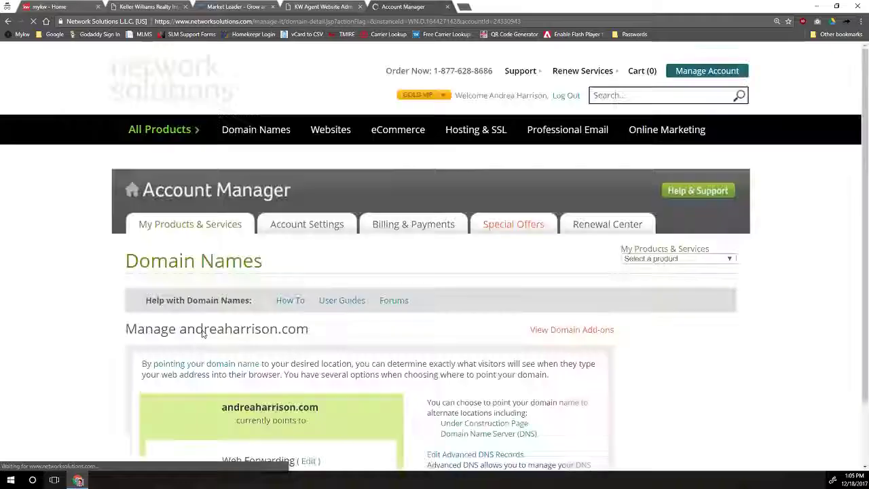
pyautogui.scroll(-4, 324, 252)
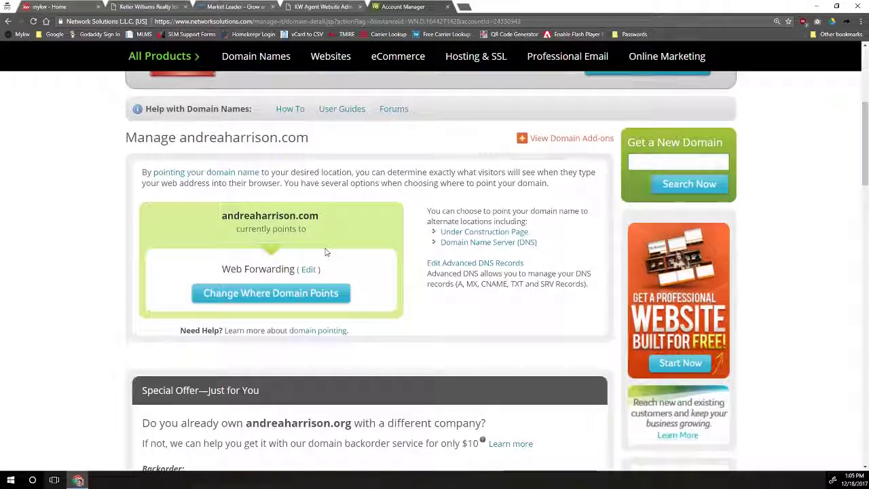
pyautogui.moveTo(220, 215); pyautogui.dragTo(319, 214)
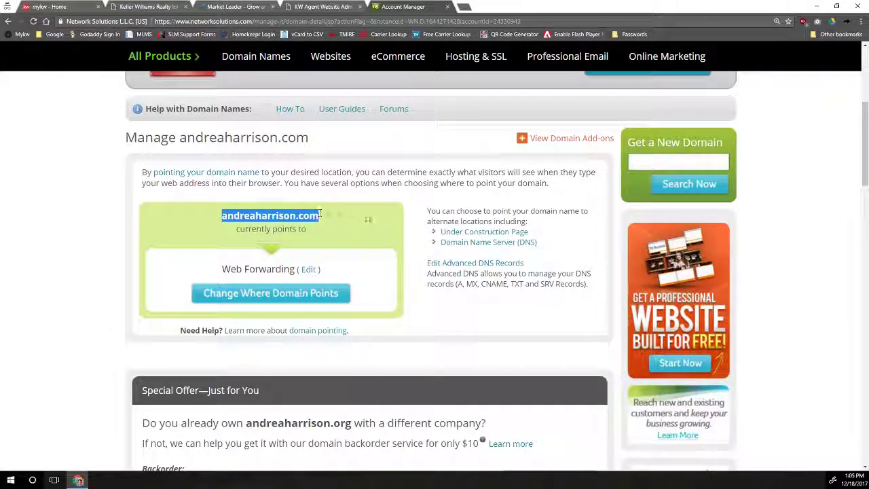
pyautogui.click(311, 259)
pyautogui.moveTo(222, 268); pyautogui.dragTo(320, 270)
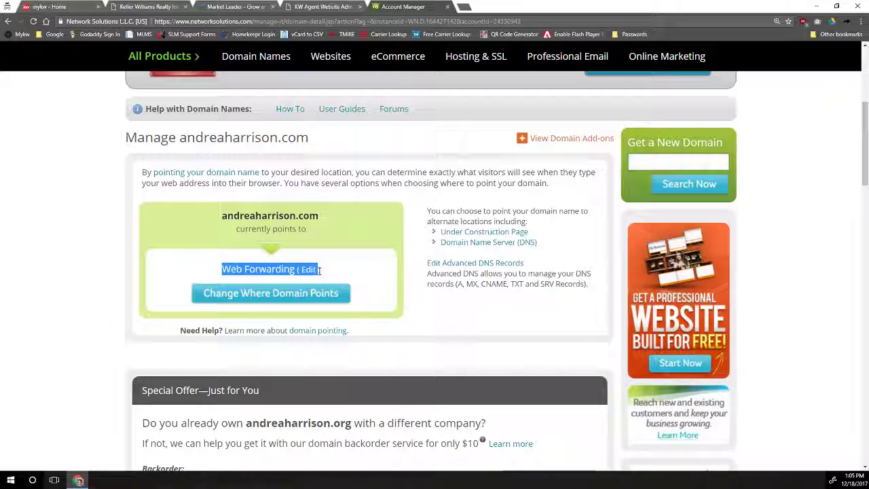
pyautogui.click(335, 274)
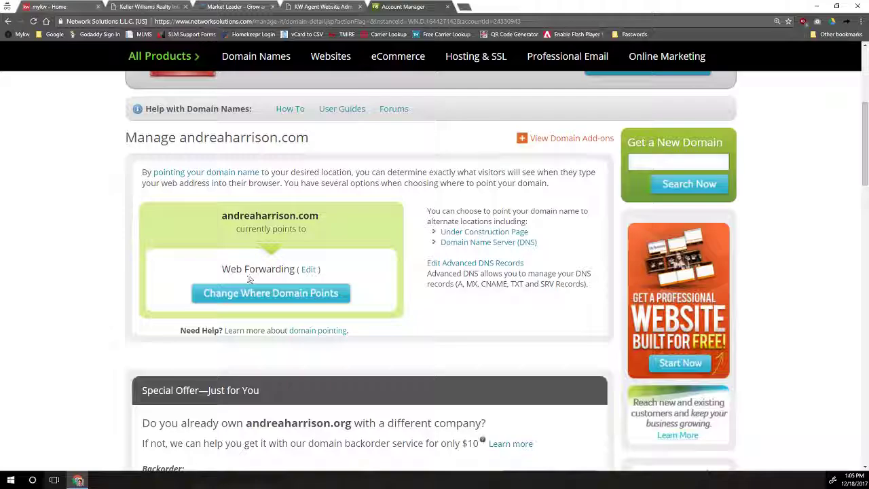
# - Edit the domain's Web Forwarding settings, turn web forwarding off and apply the changes
pyautogui.click(308, 270)
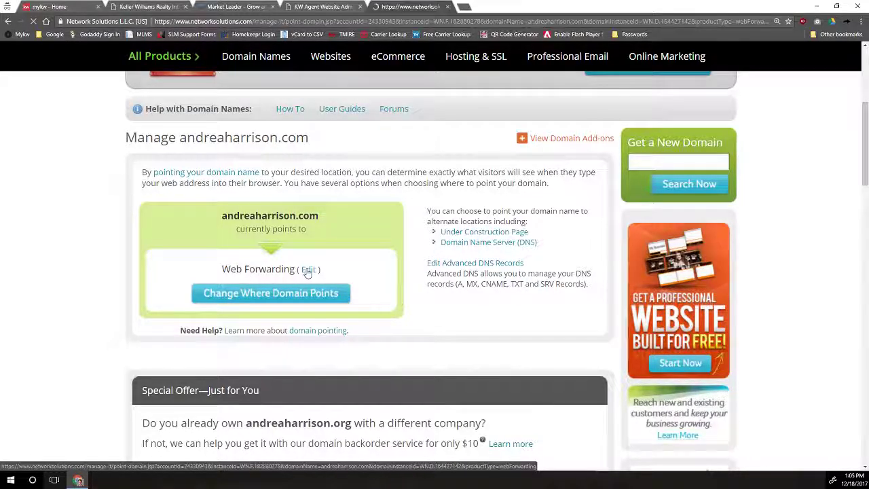
pyautogui.scroll(-2, 311, 279)
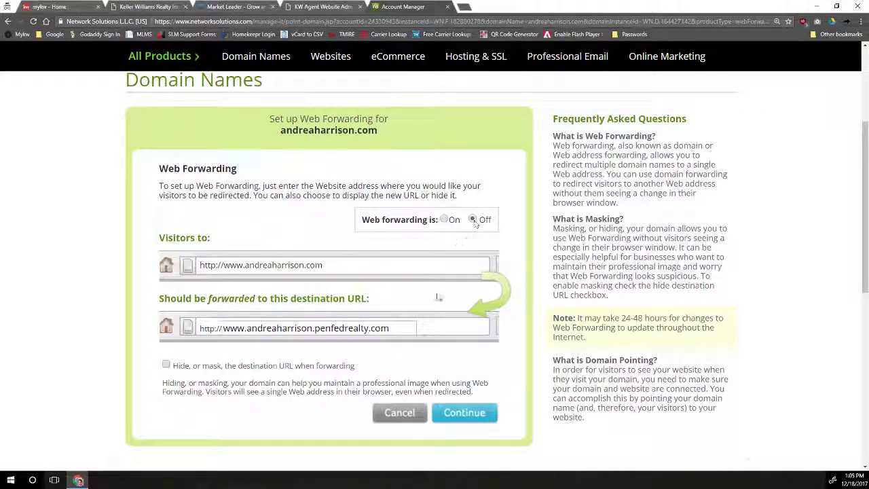
pyautogui.click(464, 412)
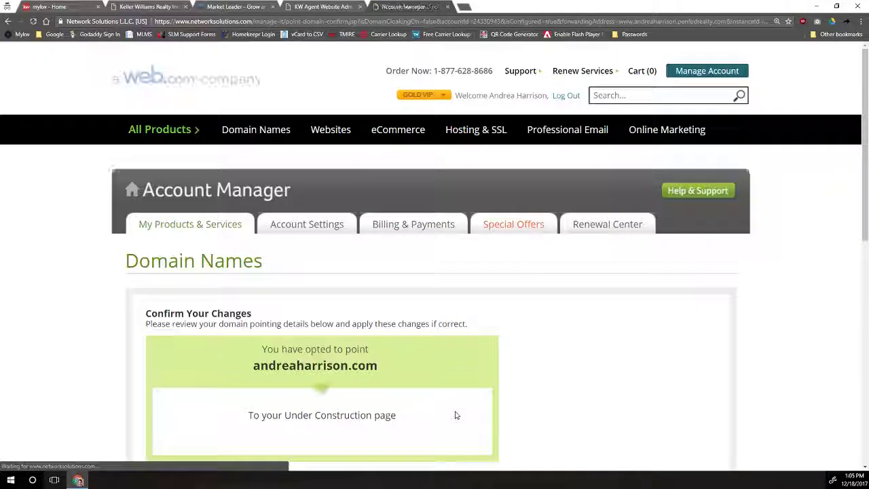
pyautogui.scroll(-3, 183, 320)
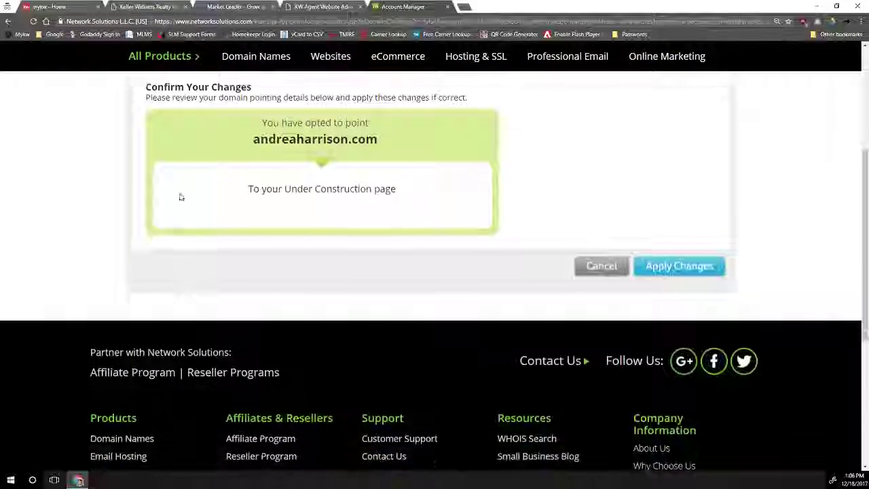
pyautogui.moveTo(267, 193); pyautogui.dragTo(415, 208)
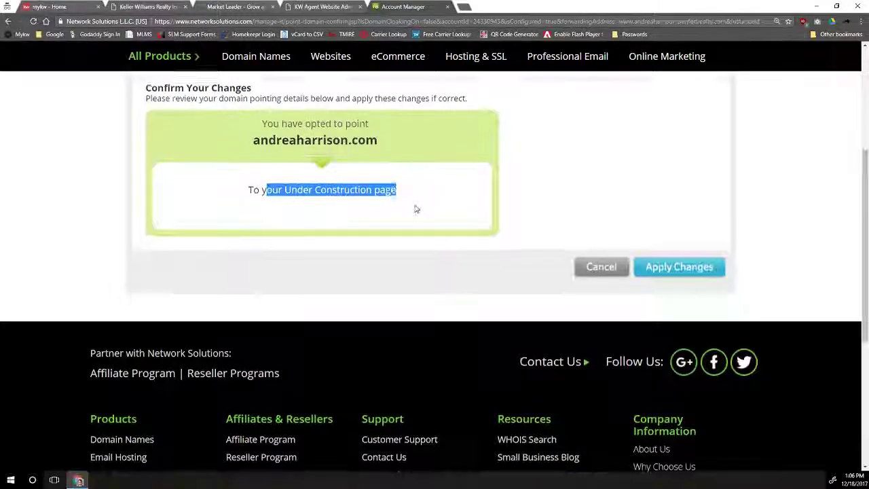
pyautogui.scroll(2, 415, 208)
pyautogui.click(694, 403)
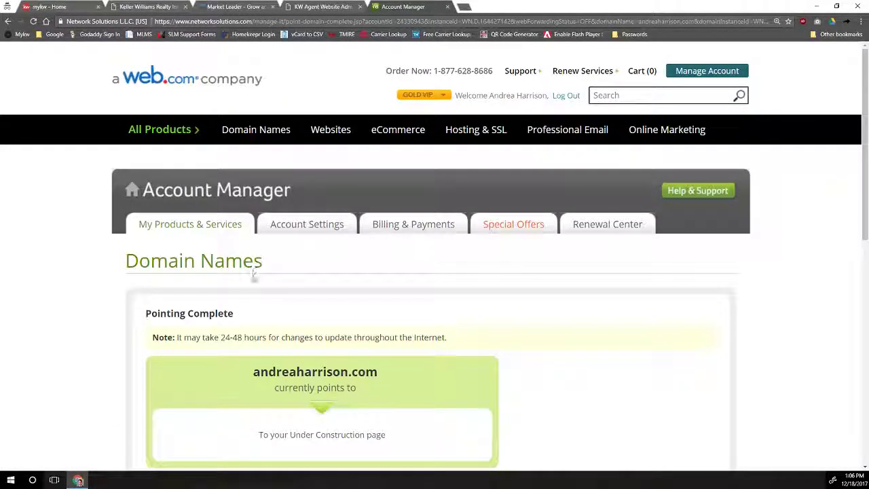
# - Return to the domain's management page and open its Advanced DNS records, declining the SiteLock Premium offer
pyautogui.scroll(-1, 252, 270)
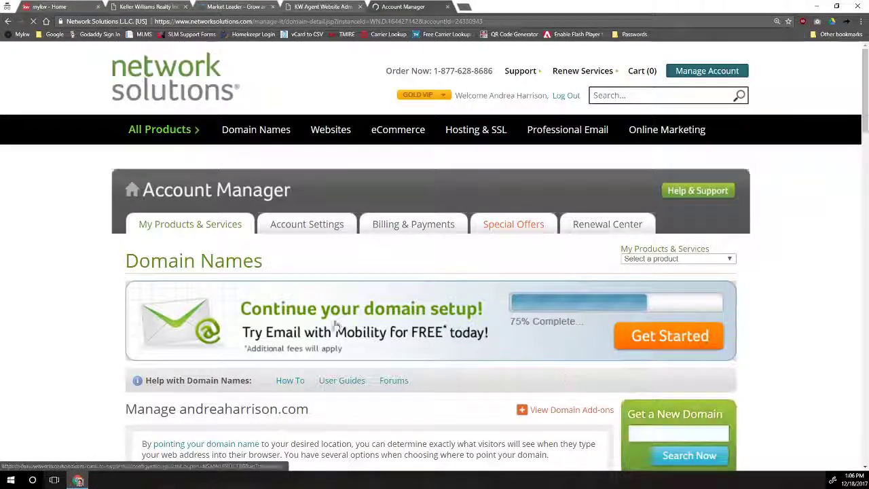
pyautogui.scroll(-2, 97, 281)
pyautogui.moveTo(125, 225); pyautogui.dragTo(303, 227)
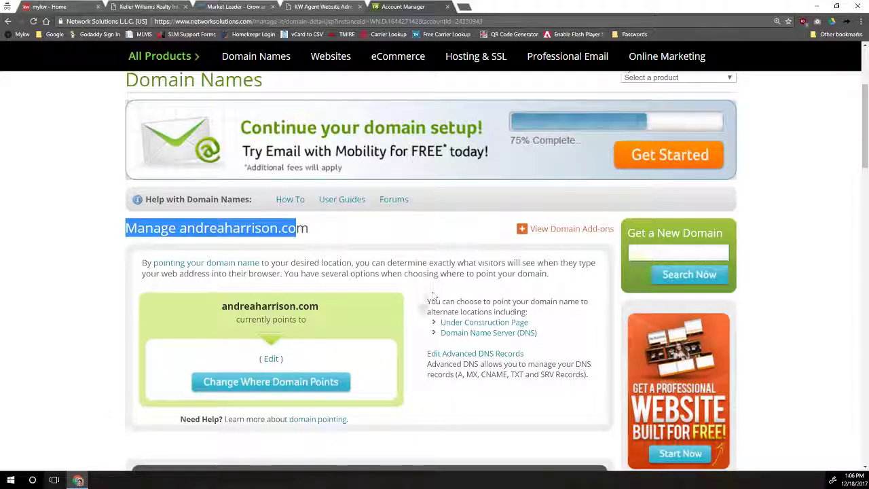
pyautogui.click(446, 355)
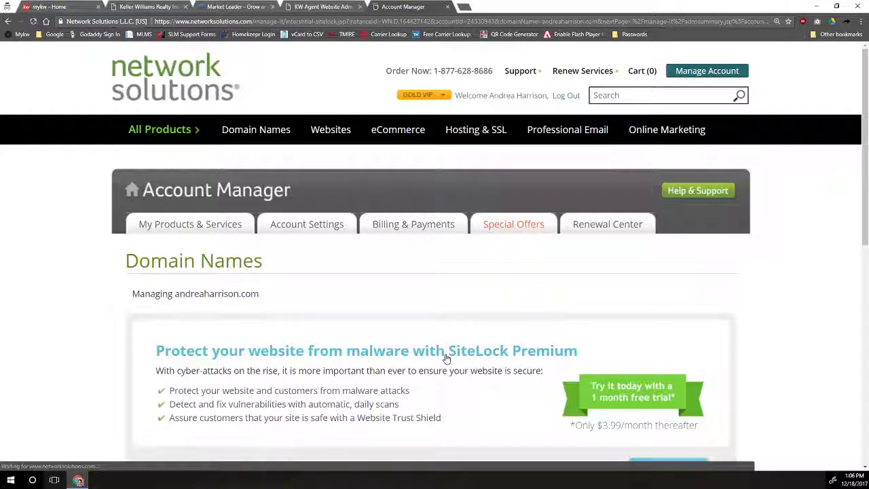
pyautogui.scroll(-3, 448, 292)
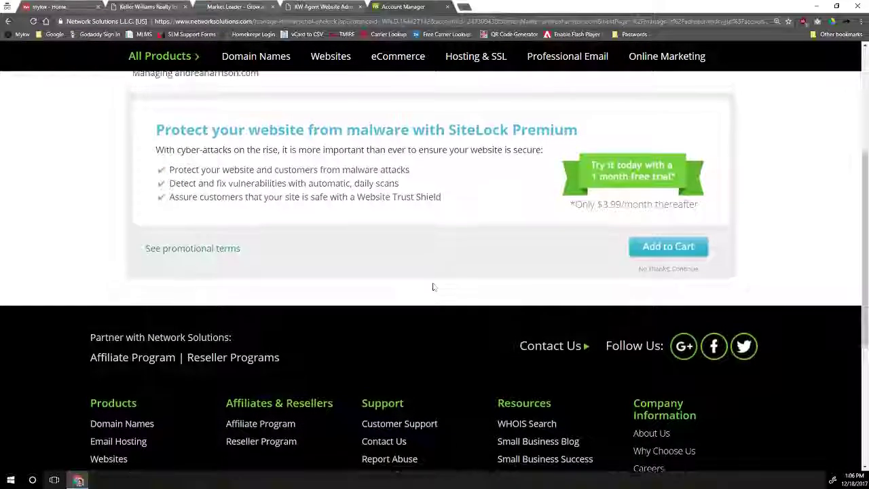
pyautogui.scroll(2, 476, 278)
pyautogui.click(667, 354)
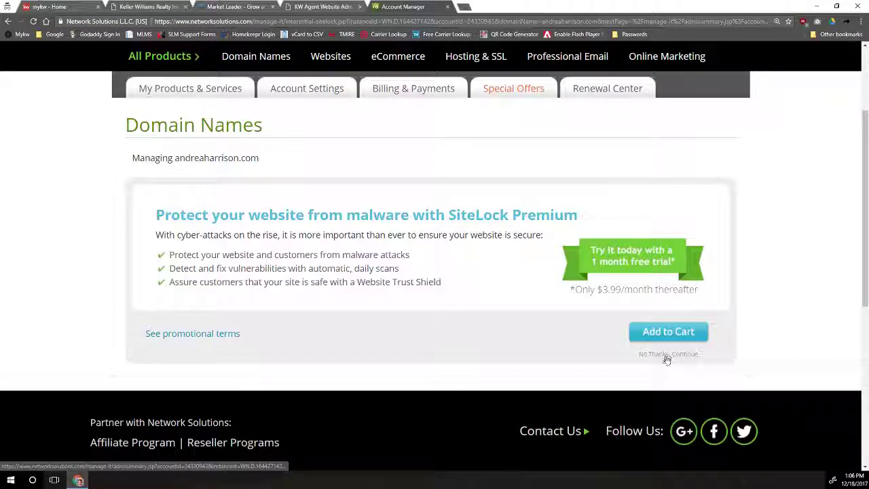
# - Open the domain's IP Address (A Records) for editing and mark the www host record for deletion
pyautogui.scroll(-6, 115, 203)
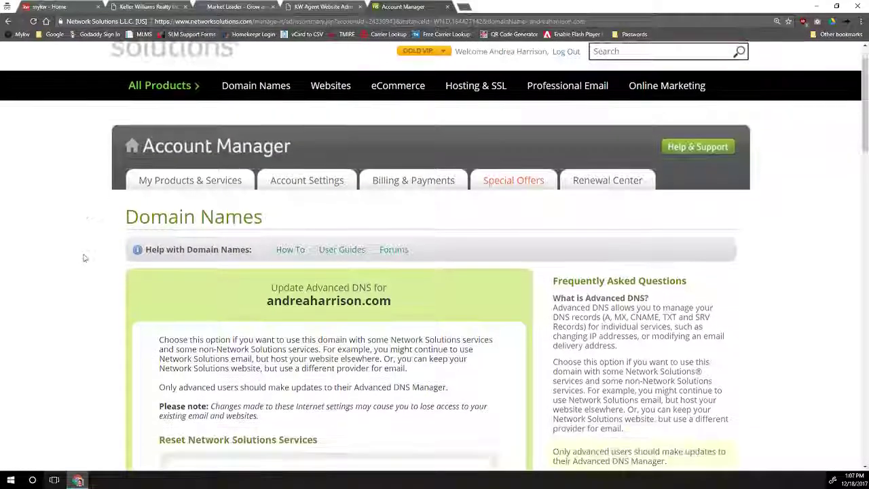
pyautogui.scroll(2, 151, 178)
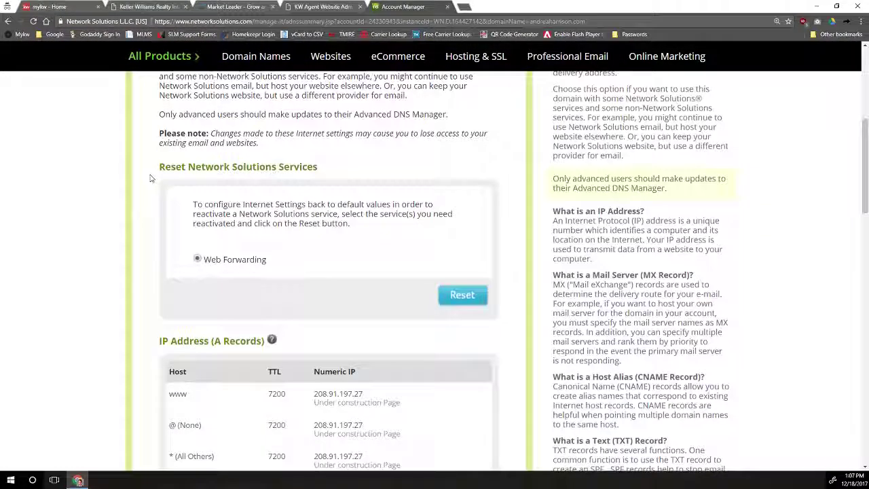
pyautogui.moveTo(169, 214); pyautogui.dragTo(265, 244)
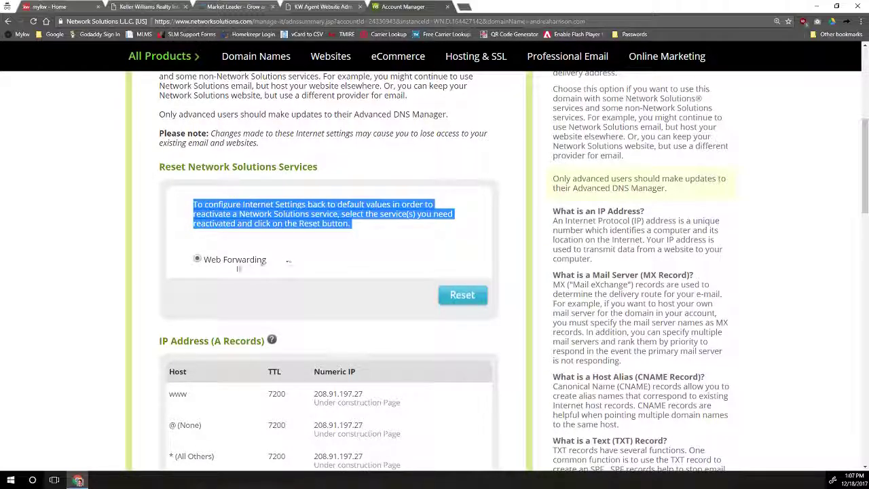
pyautogui.scroll(-3, 218, 280)
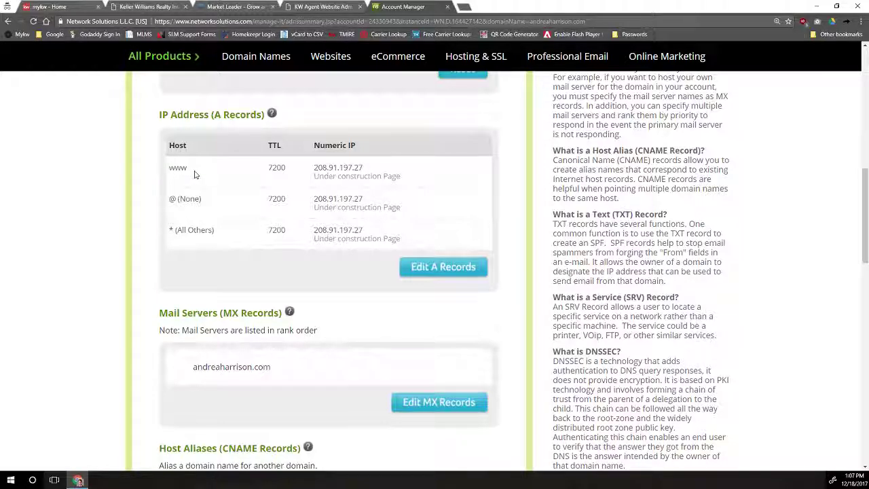
pyautogui.click(442, 266)
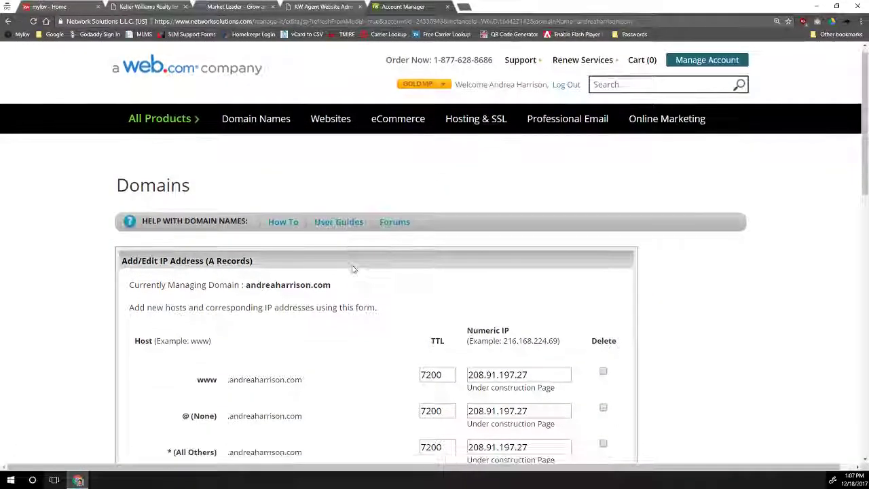
pyautogui.scroll(-2, 605, 248)
pyautogui.click(603, 247)
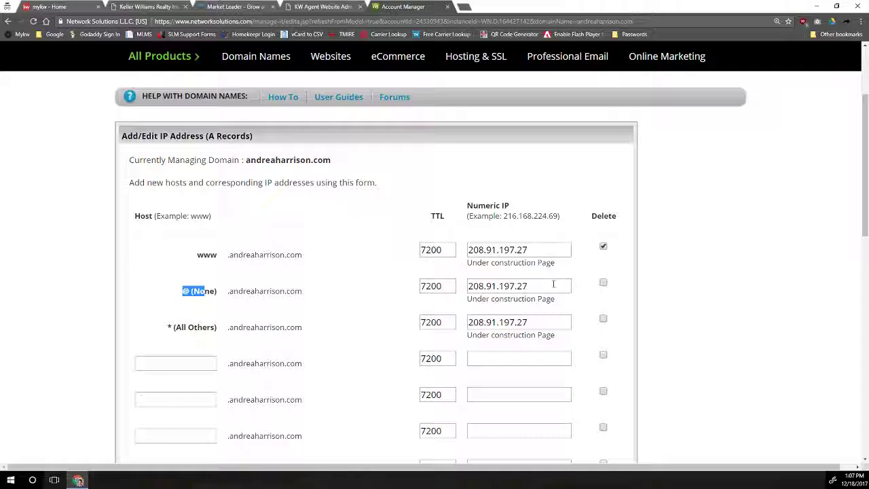
# - Set the numeric IP of the @ (None) host record to 184.169.141.142
pyautogui.moveTo(553, 285); pyautogui.dragTo(407, 303)
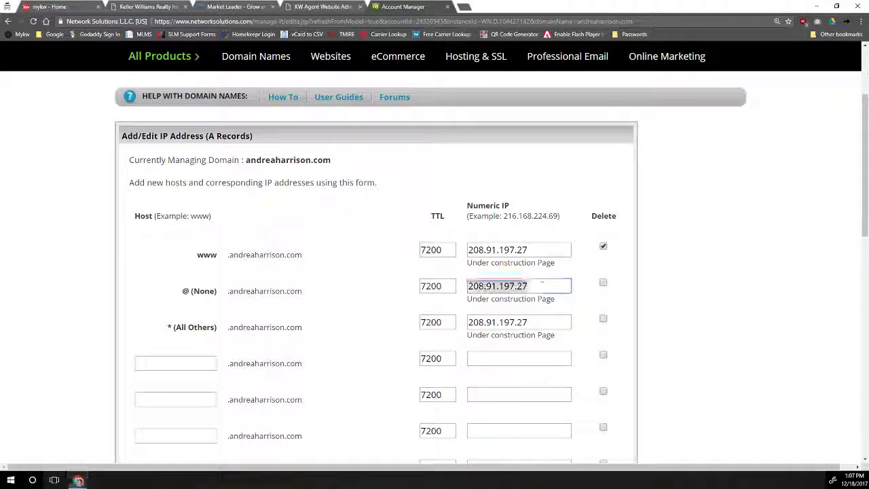
pyautogui.hotkey('alt', 'Tab')
pyautogui.write('184.169.141.142')
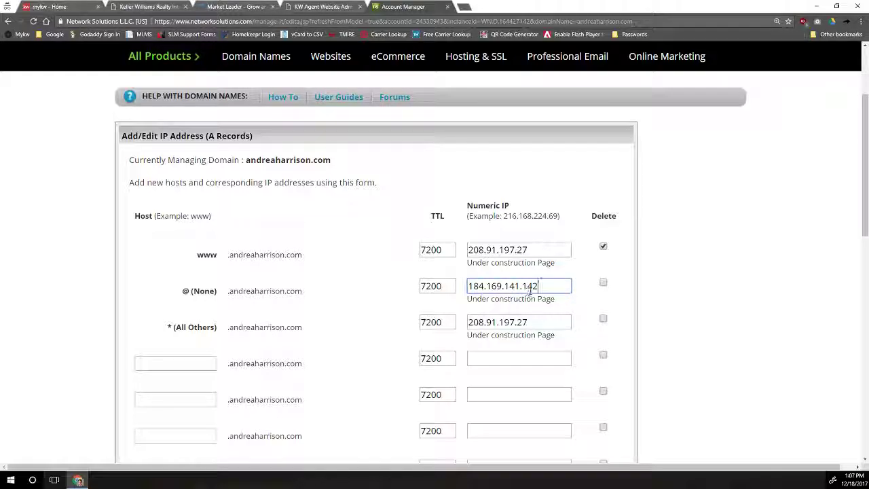
pyautogui.moveTo(443, 285); pyautogui.dragTo(406, 291)
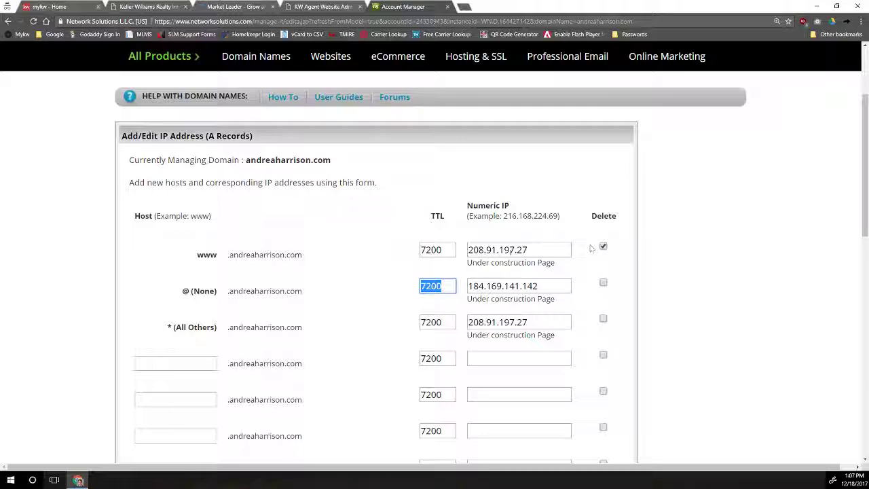
pyautogui.click(511, 286)
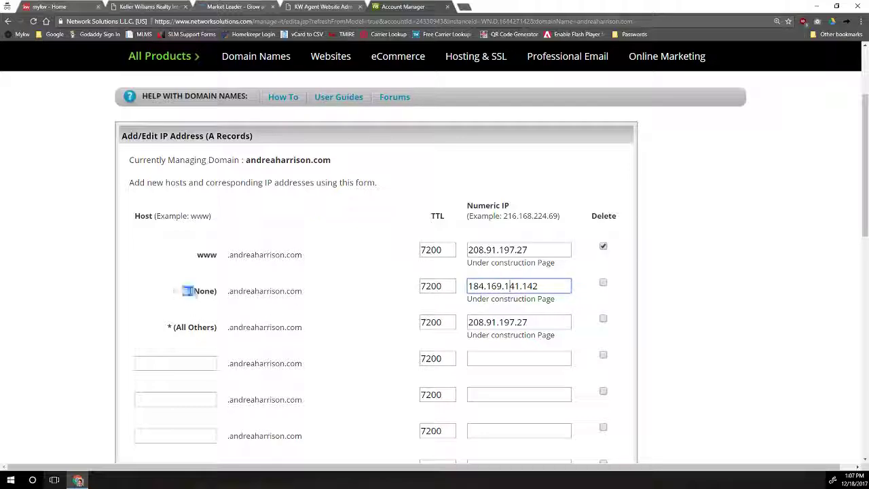
pyautogui.click(500, 286)
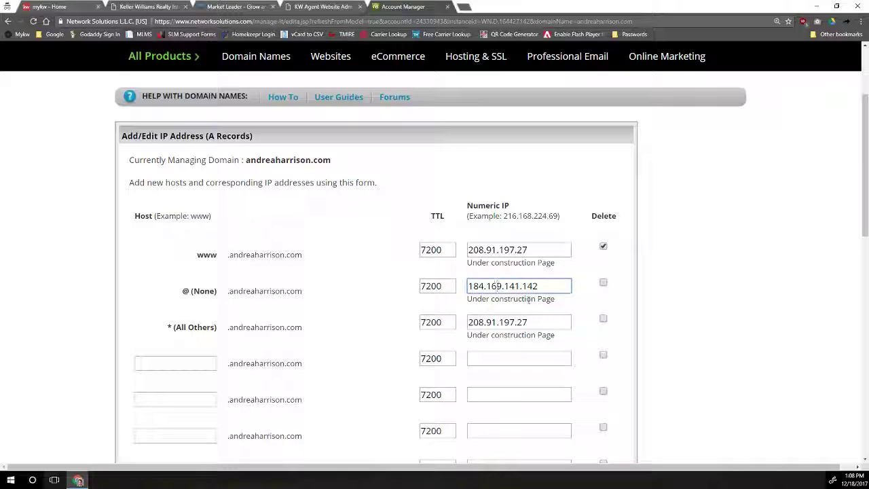
# - Submit the edited A records, review the list of requested DNS changes and save them
pyautogui.scroll(-5, 529, 302)
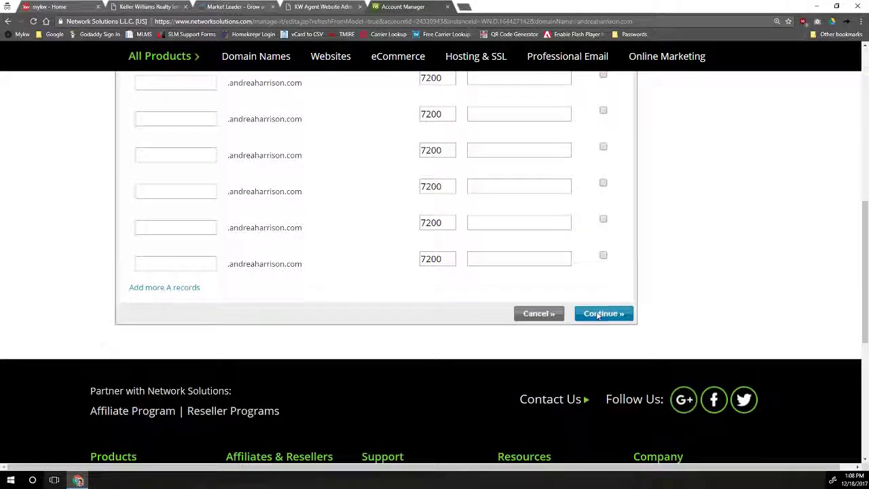
pyautogui.click(598, 314)
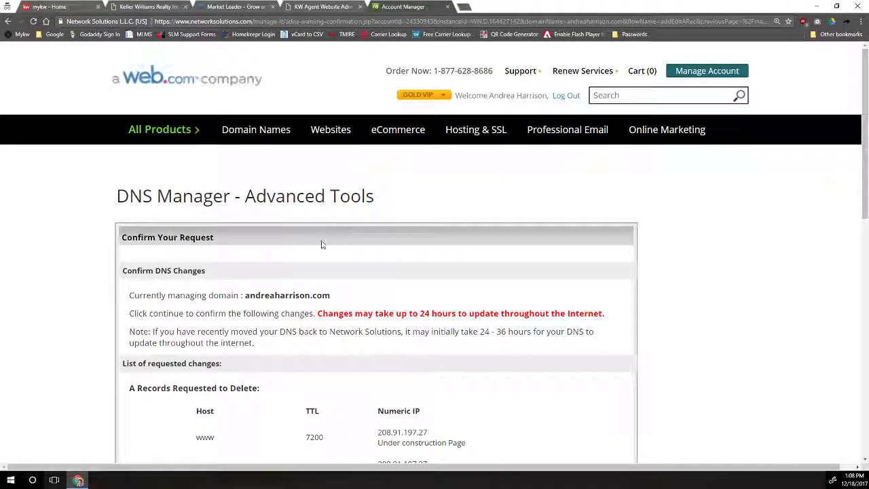
pyautogui.scroll(-2, 323, 244)
pyautogui.moveTo(317, 177); pyautogui.dragTo(571, 186)
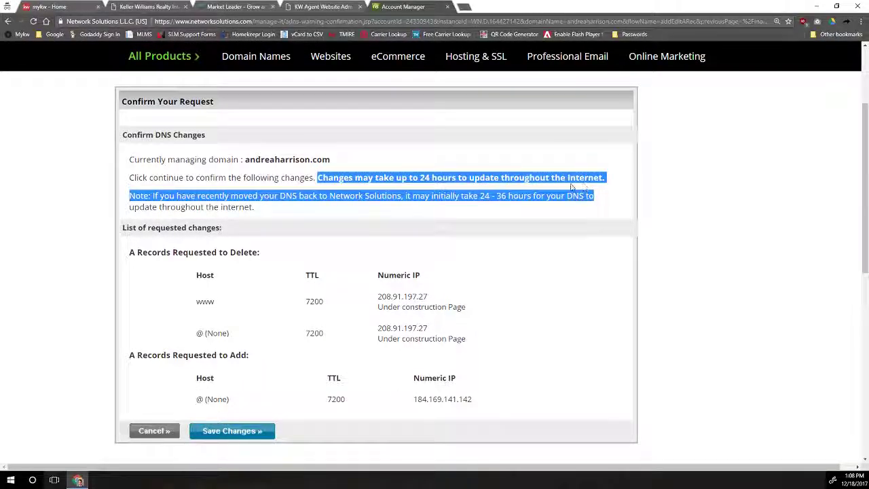
pyautogui.click(571, 187)
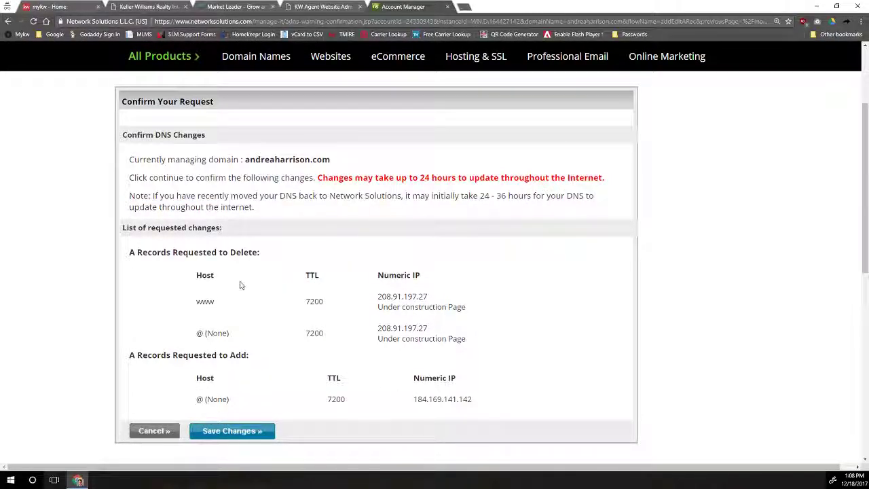
pyautogui.click(231, 437)
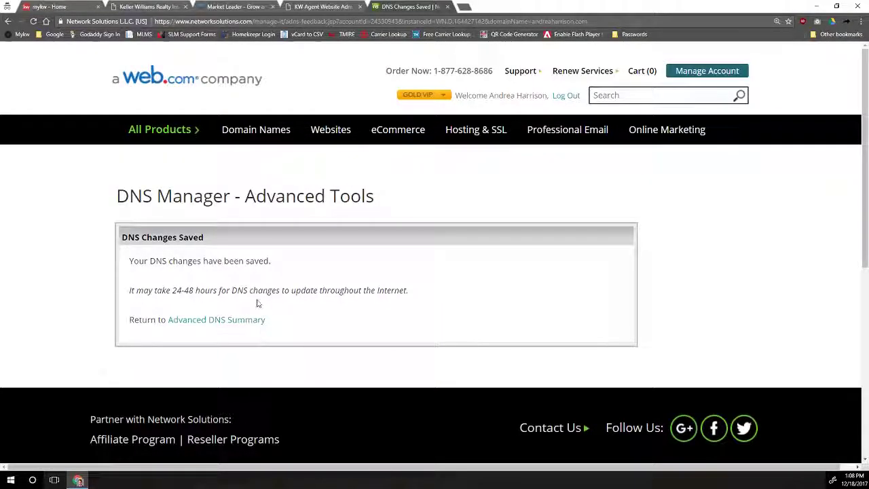
# - Return to the domain's Advanced DNS summary and open its Host Aliases (CNAME Records) for editing
pyautogui.click(202, 322)
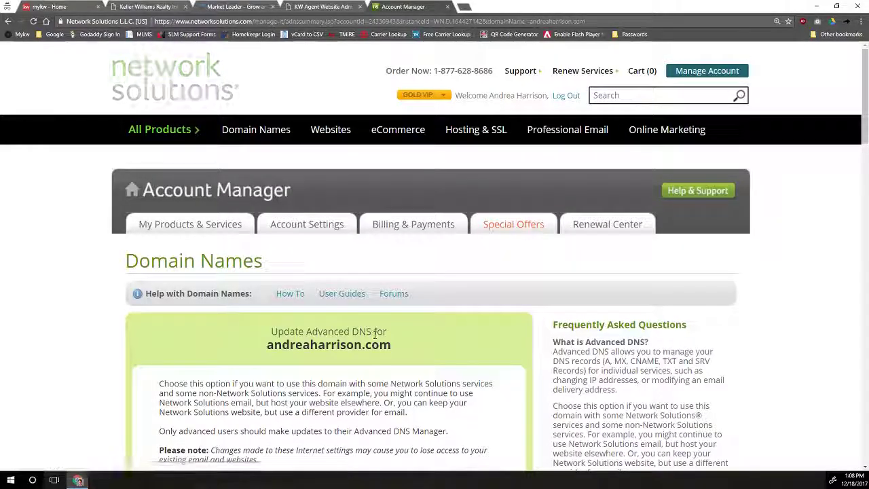
pyautogui.scroll(-12, 141, 271)
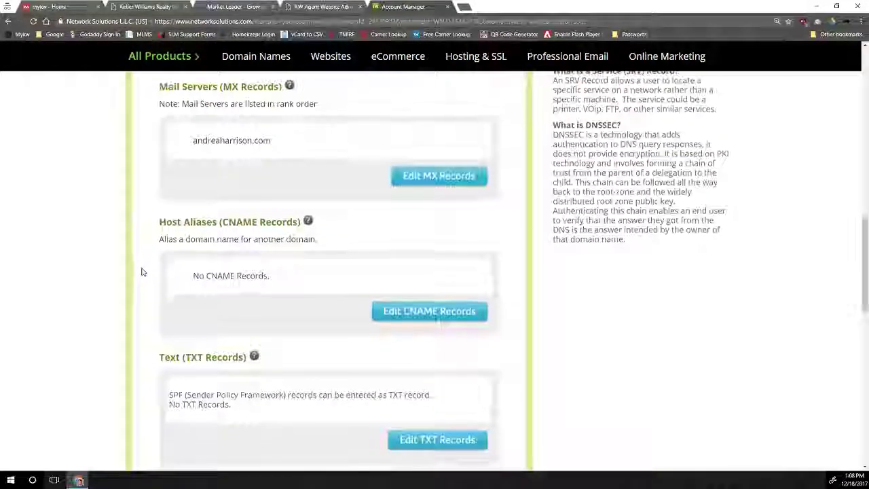
pyautogui.moveTo(166, 222); pyautogui.dragTo(307, 221)
pyautogui.click(285, 236)
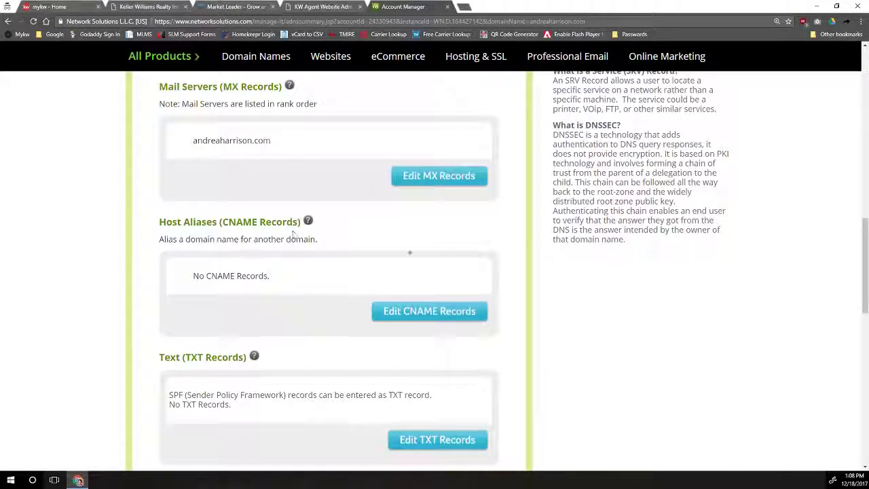
pyautogui.click(401, 312)
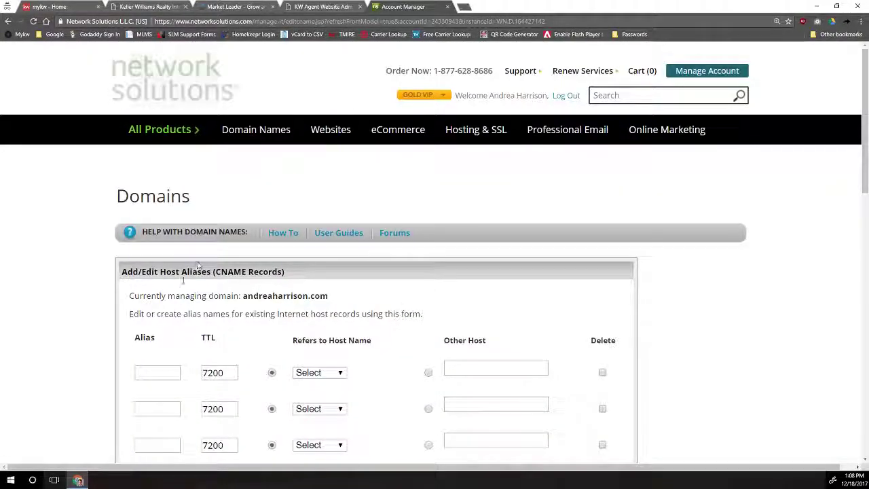
# - Fill the first CNAME record with alias www, pointing to the other host domains.myrealestateplatform.com
pyautogui.click(171, 372)
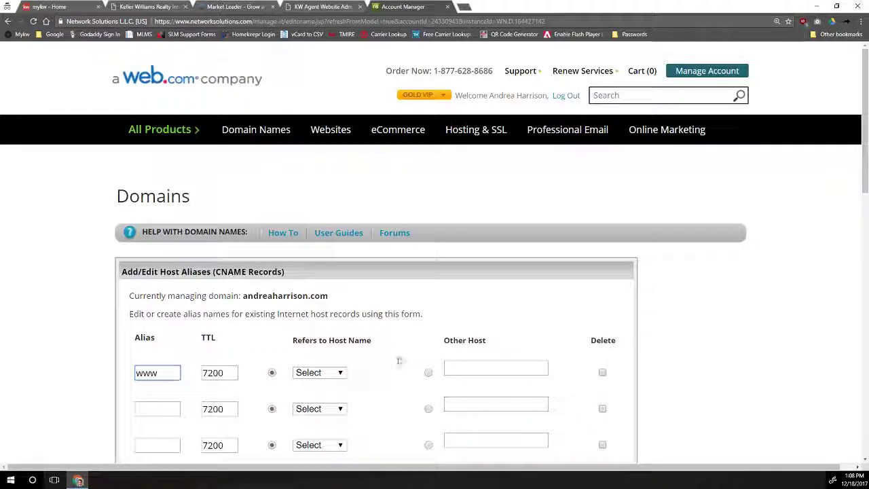
pyautogui.click(429, 353)
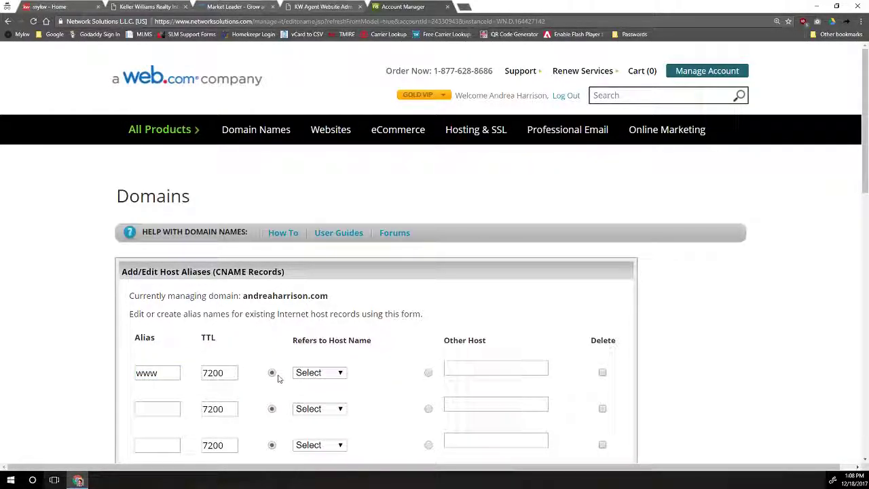
pyautogui.click(427, 373)
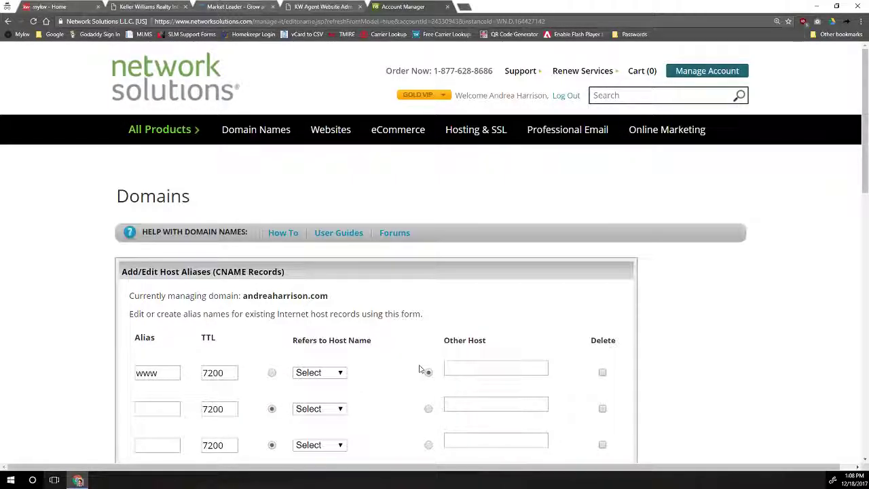
pyautogui.click(455, 367)
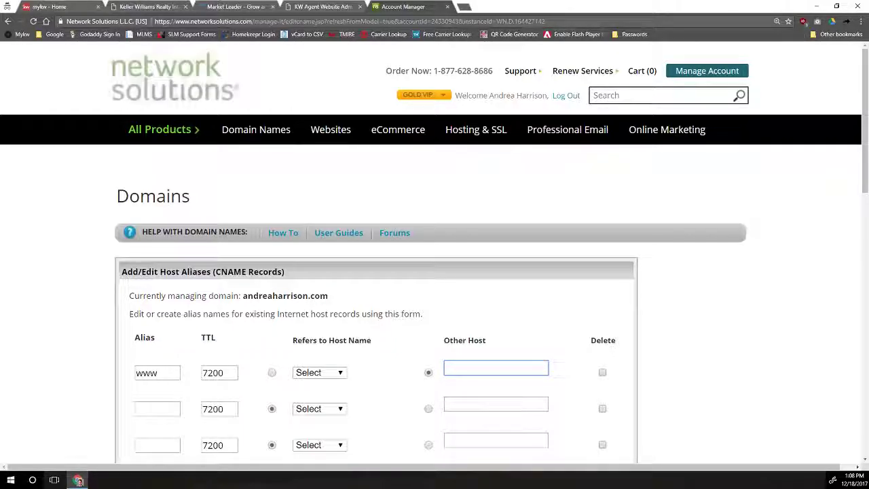
pyautogui.hotkey('ctrl', 'v')
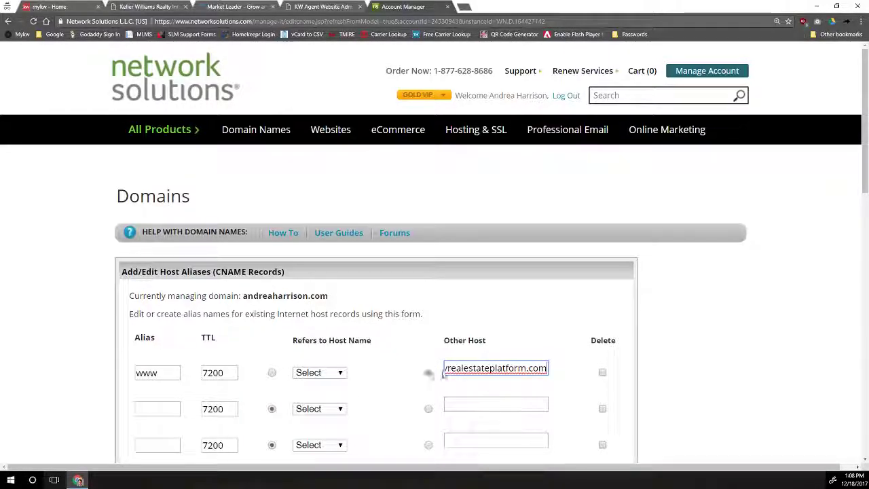
# - Read through the full Other Host value of the www alias from its beginning to its end
pyautogui.press('Home')
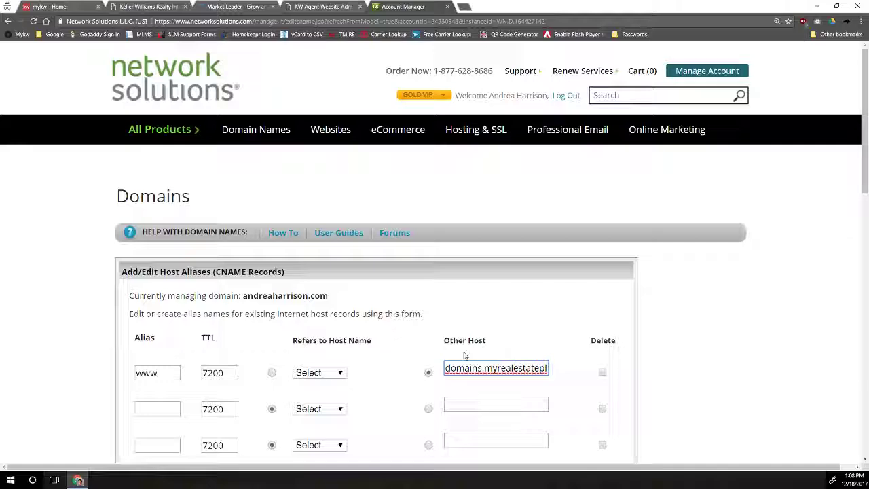
pyautogui.press('Right')
pyautogui.press('Right')
pyautogui.press('Right')
pyautogui.press('Right')
pyautogui.press('Right')
pyautogui.press('Right')
pyautogui.press('Right')
pyautogui.press('Right')
pyautogui.press('Right')
pyautogui.press('Right')
pyautogui.press('Right')
pyautogui.press('Right')
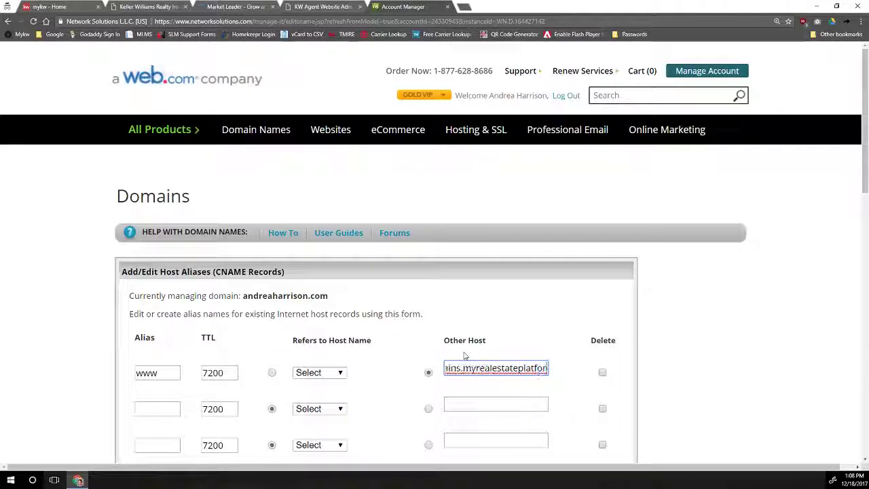
pyautogui.press('Right')
pyautogui.press('Right')
pyautogui.press('Right')
pyautogui.press('Right')
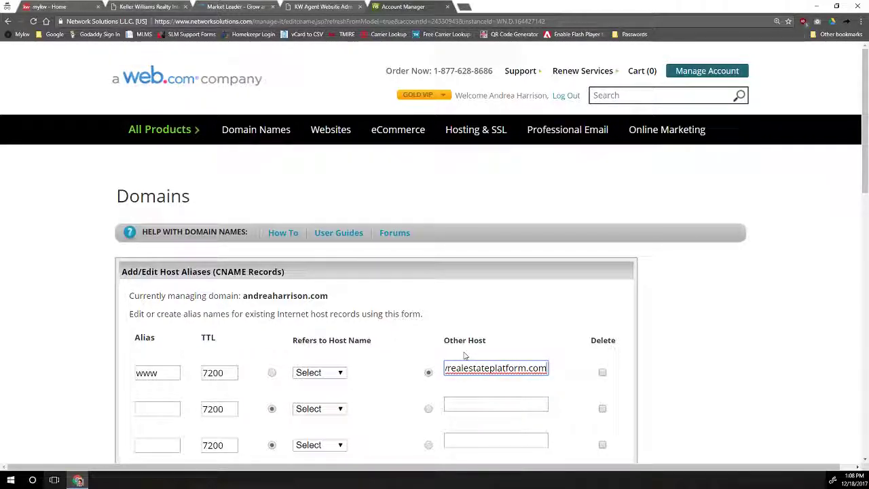
# - Submit the new CNAME record, review the requested DNS changes and save them
pyautogui.scroll(-2, 454, 313)
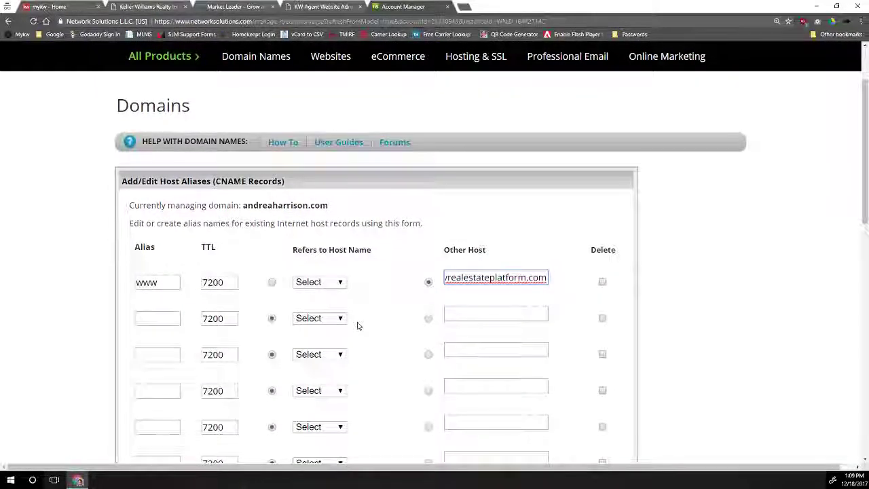
pyautogui.scroll(-5, 357, 325)
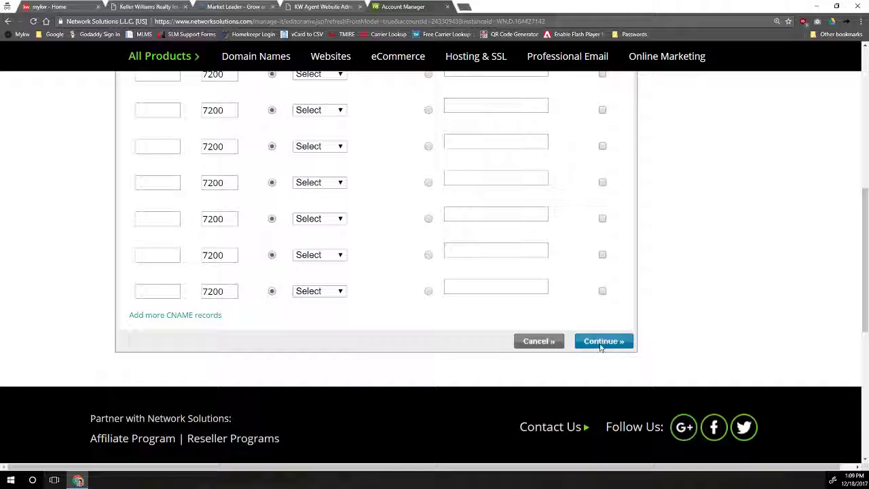
pyautogui.click(601, 341)
pyautogui.moveTo(318, 268); pyautogui.dragTo(438, 266)
pyautogui.moveTo(489, 277); pyautogui.dragTo(485, 285)
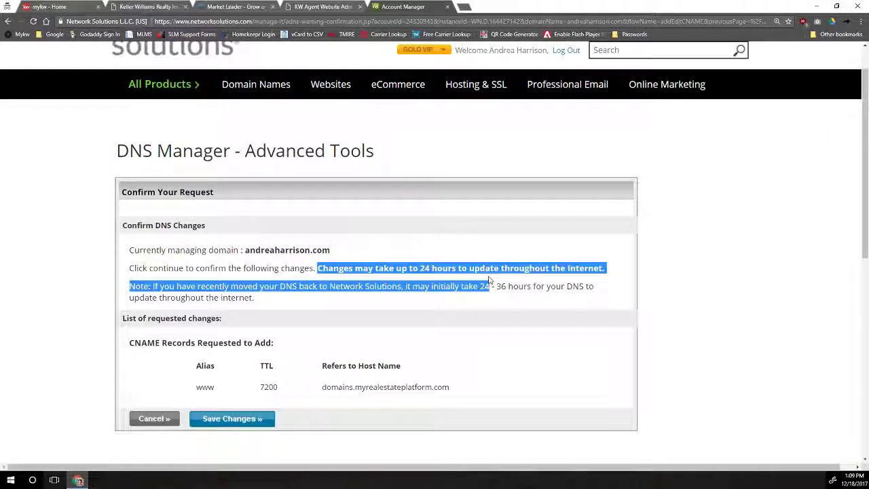
pyautogui.click(495, 277)
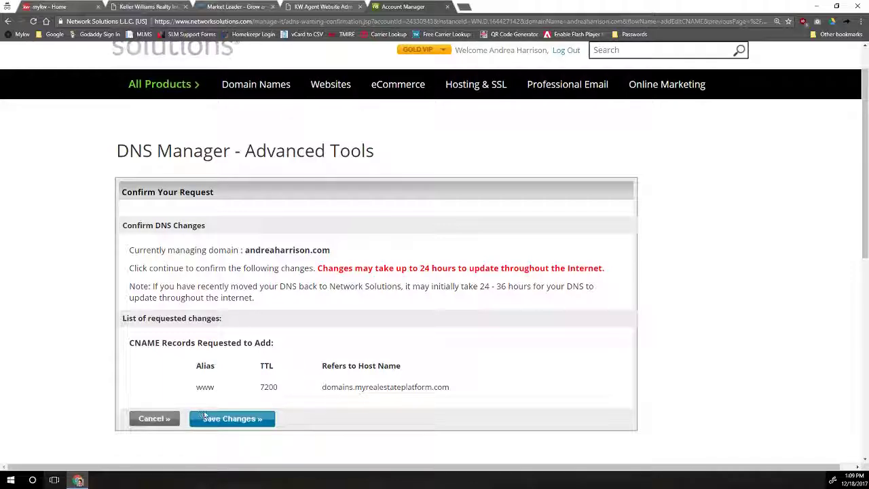
pyautogui.click(232, 419)
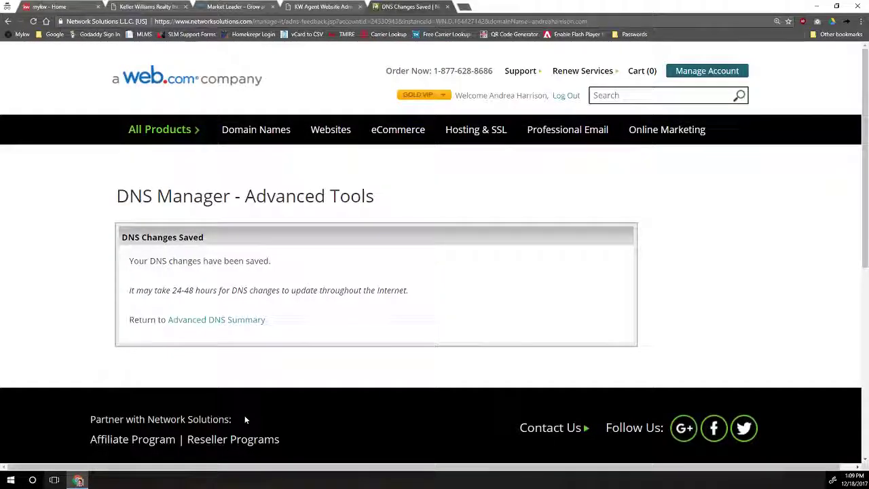
# - Return to the Advanced DNS summary and examine the domain's DNS records
pyautogui.click(224, 319)
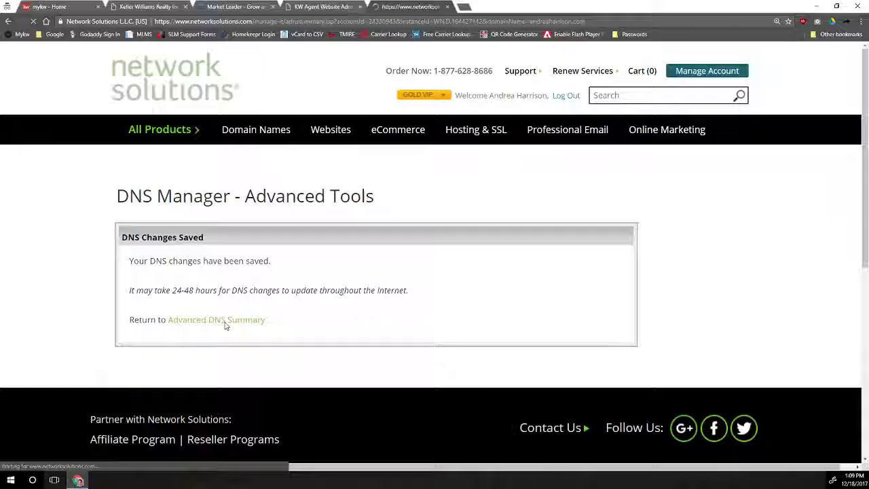
pyautogui.scroll(-1, 302, 365)
pyautogui.scroll(-10, 302, 365)
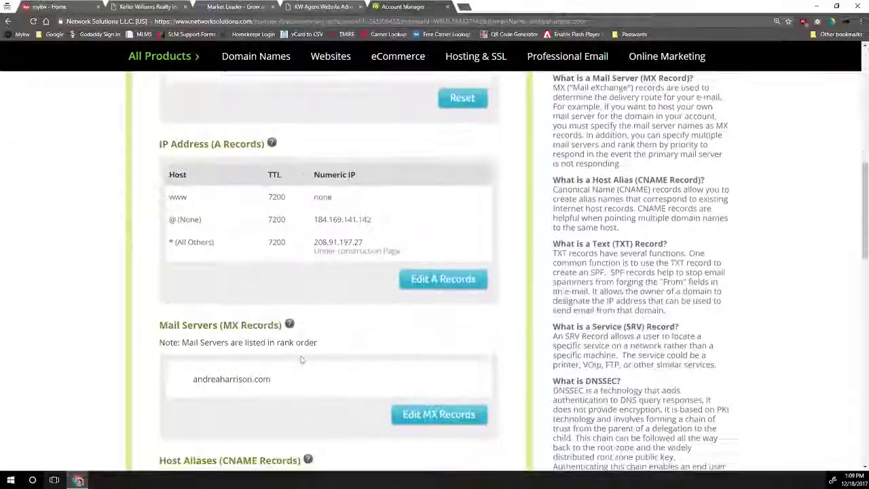
pyautogui.scroll(10, 303, 360)
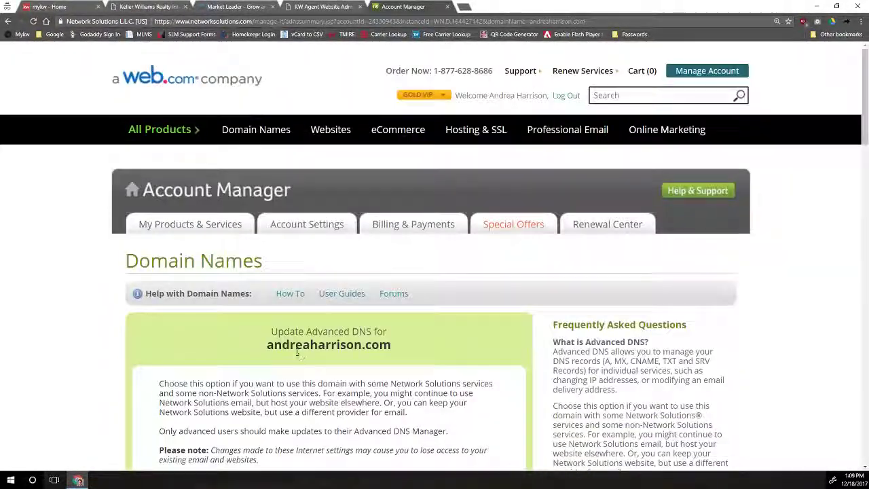
# - Switch to the mykw site and go to the agent's KW website dashboard through KW Websites
pyautogui.click(47, 5)
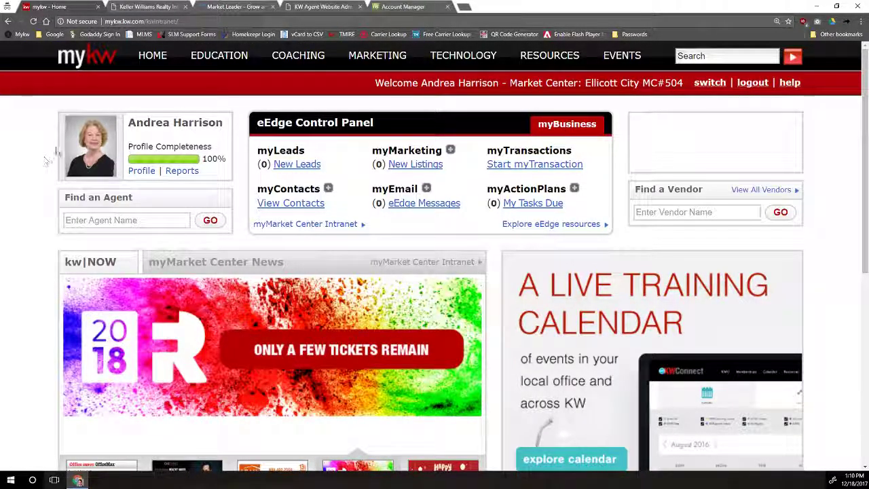
pyautogui.moveTo(440, 52)
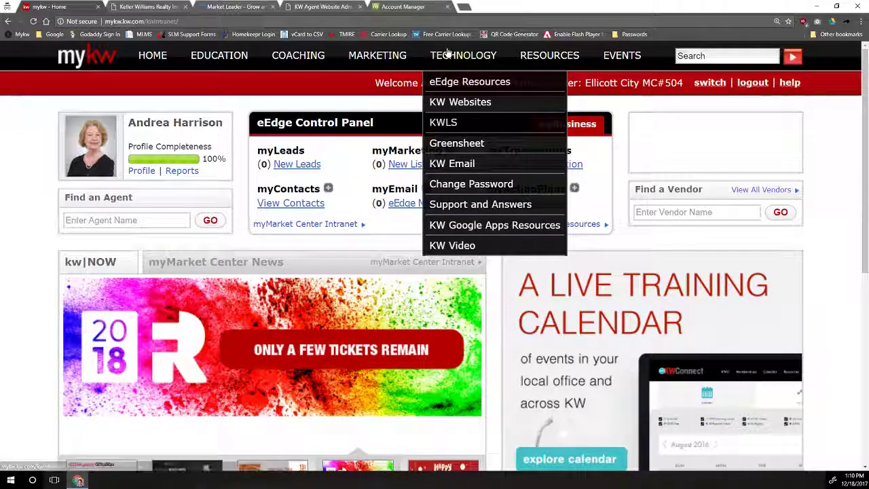
pyautogui.click(464, 102)
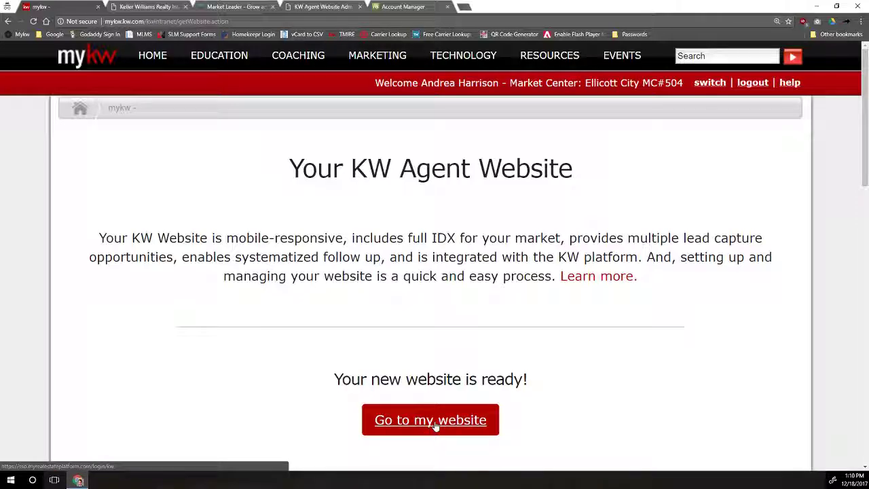
pyautogui.click(436, 423)
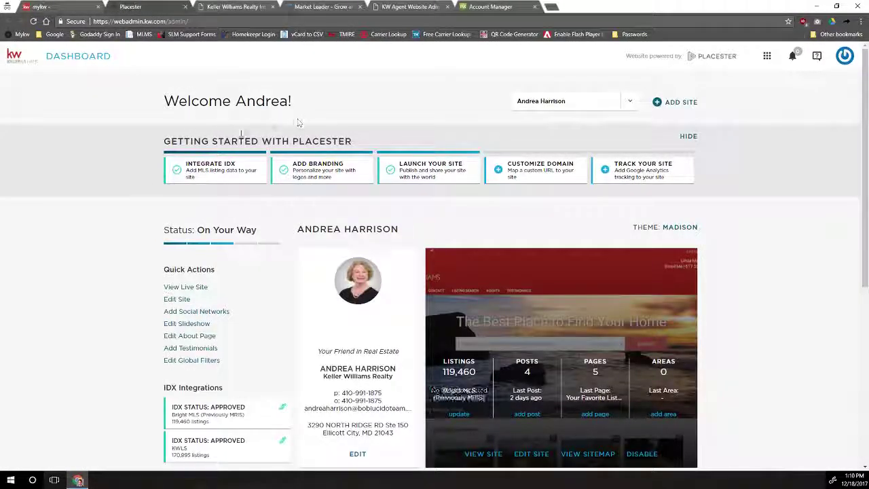
# - Open the agent site for editing, enlarge the page to 150% and open its Custom Domain settings
pyautogui.click(181, 301)
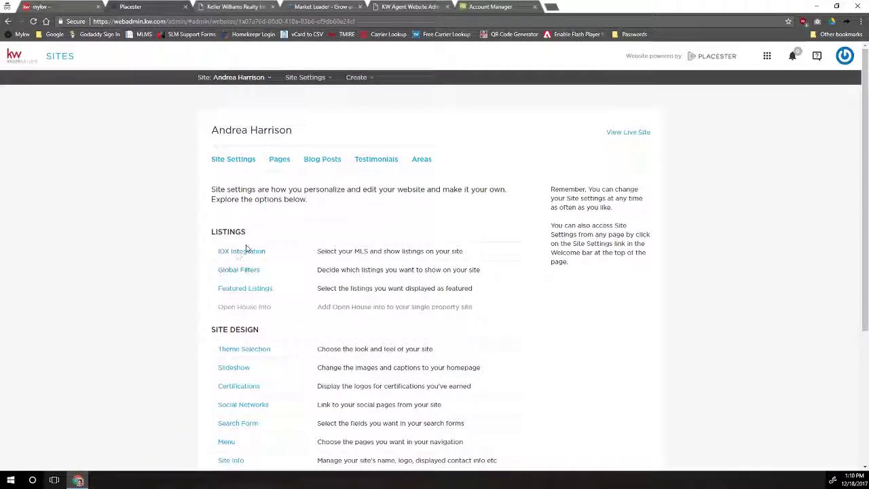
pyautogui.scroll(-3, 247, 250)
pyautogui.hotkey('ctrl', '+')
pyautogui.hotkey('ctrl', '+')
pyautogui.hotkey('ctrl', '+')
pyautogui.scroll(-4, 241, 286)
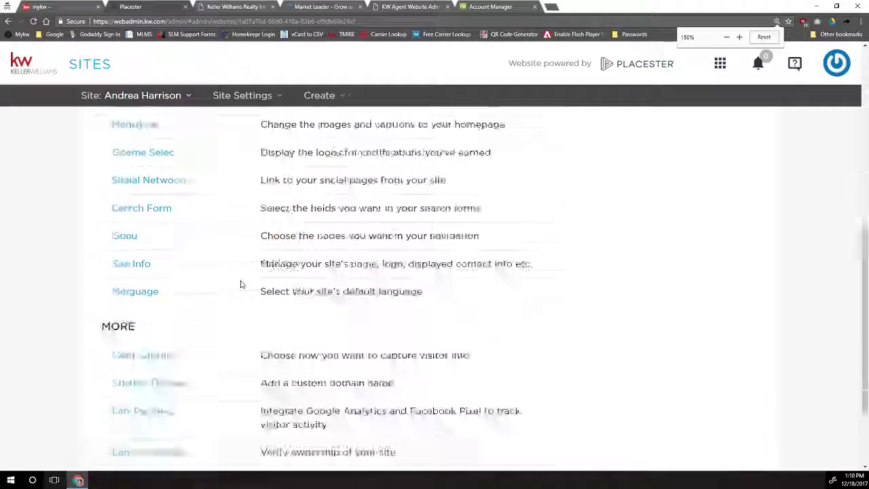
pyautogui.click(147, 271)
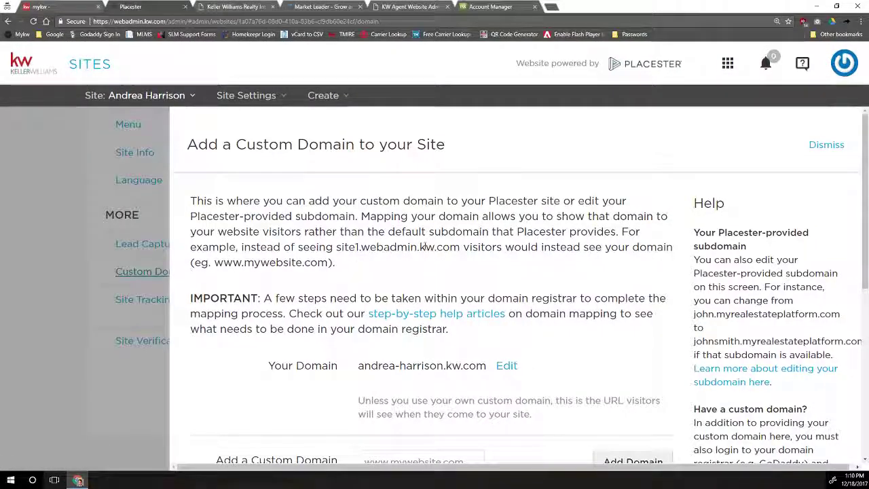
pyautogui.scroll(-2, 443, 249)
pyautogui.moveTo(358, 275); pyautogui.dragTo(487, 274)
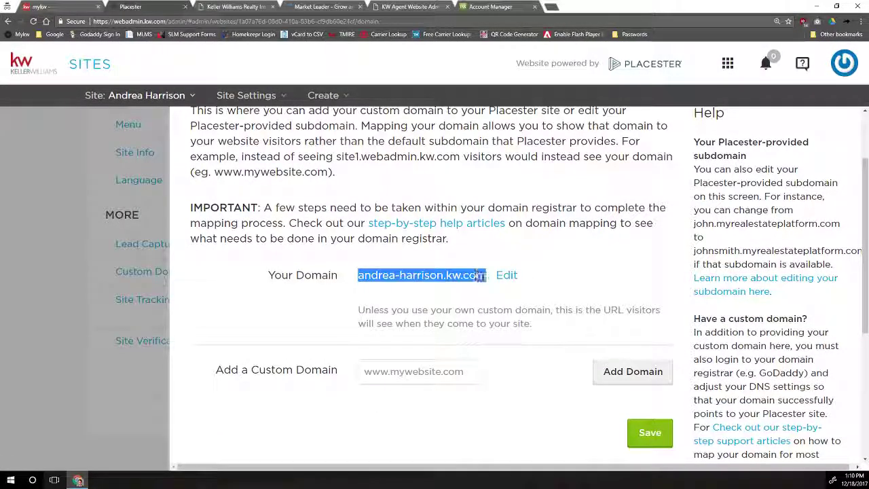
pyautogui.click(489, 266)
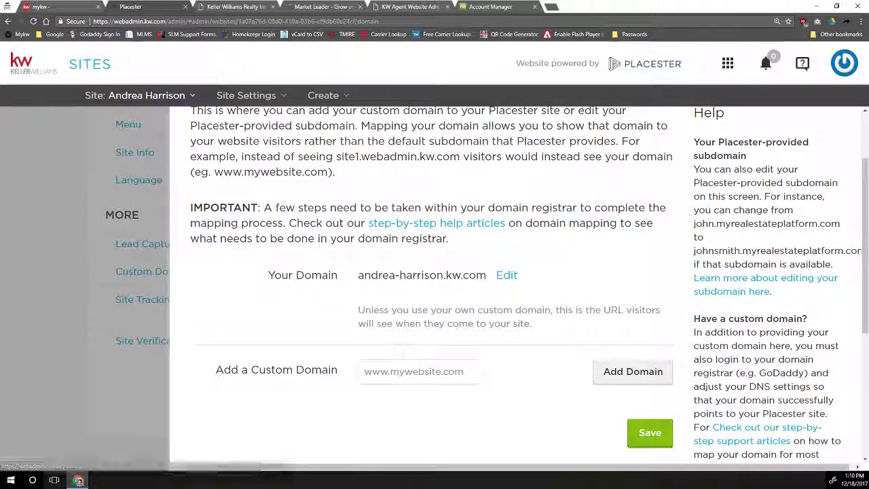
pyautogui.click(410, 368)
pyautogui.write('www')
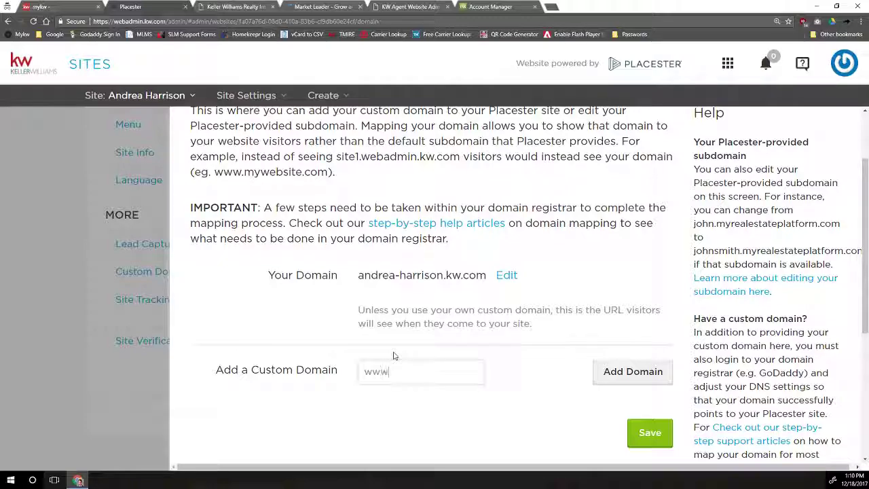
pyautogui.write('.')
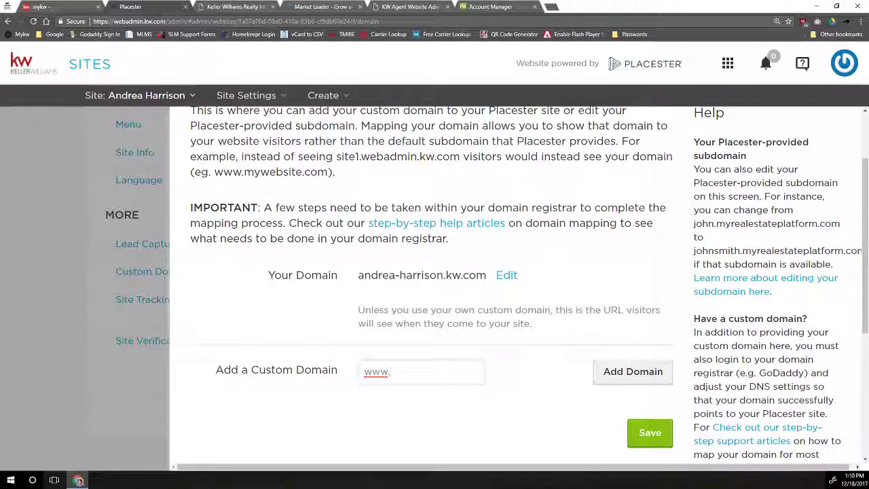
pyautogui.write('andreaharrison.com')
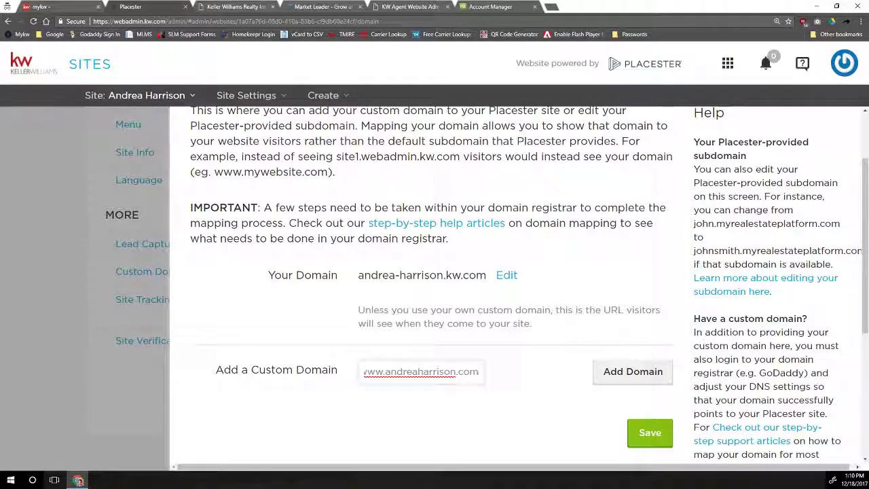
pyautogui.click(651, 377)
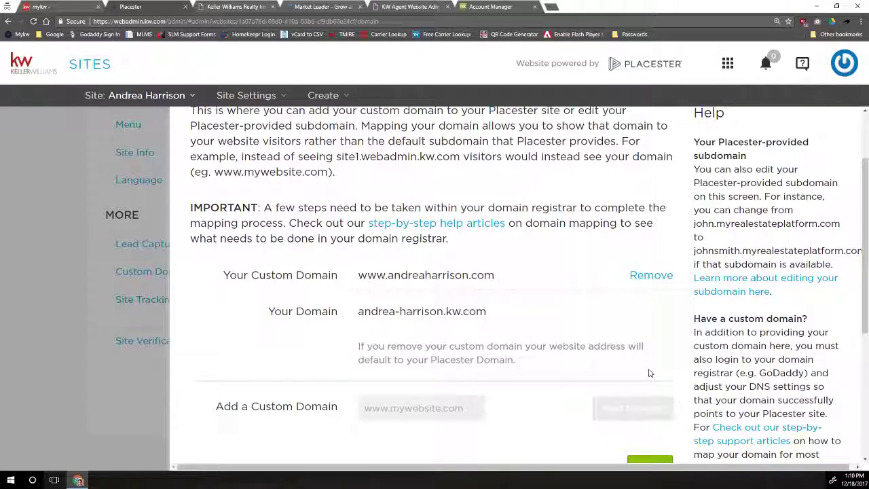
pyautogui.moveTo(489, 288); pyautogui.dragTo(358, 276)
pyautogui.click(382, 270)
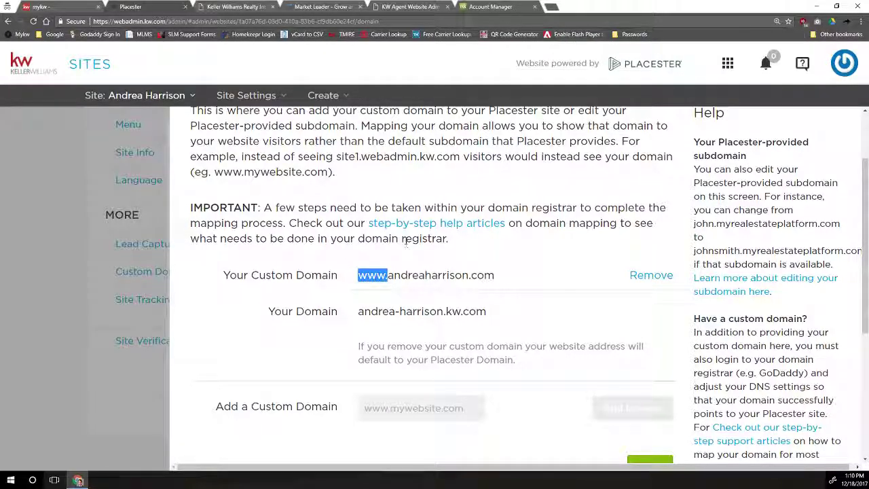
pyautogui.click(397, 271)
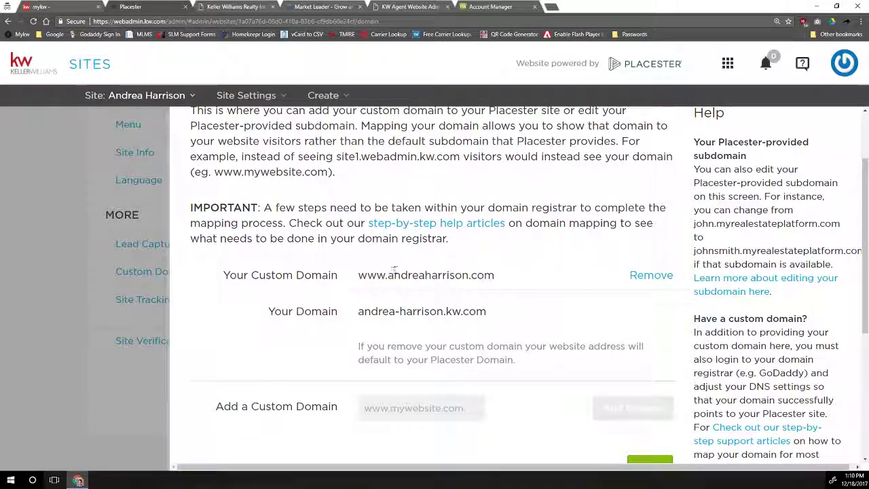
pyautogui.moveTo(388, 276)
pyautogui.mouseDown()
pyautogui.moveTo(361, 285)
pyautogui.moveTo(387, 275)
pyautogui.mouseUp()
pyautogui.click(392, 275)
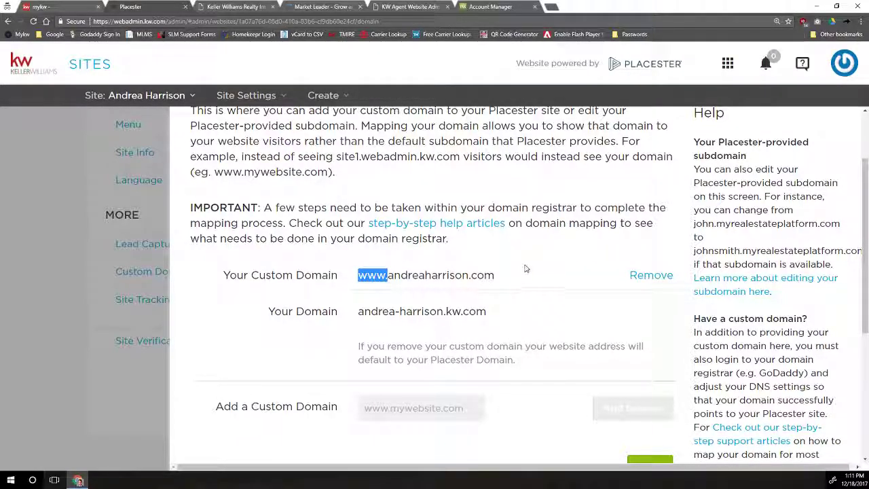
pyautogui.scroll(-2, 581, 264)
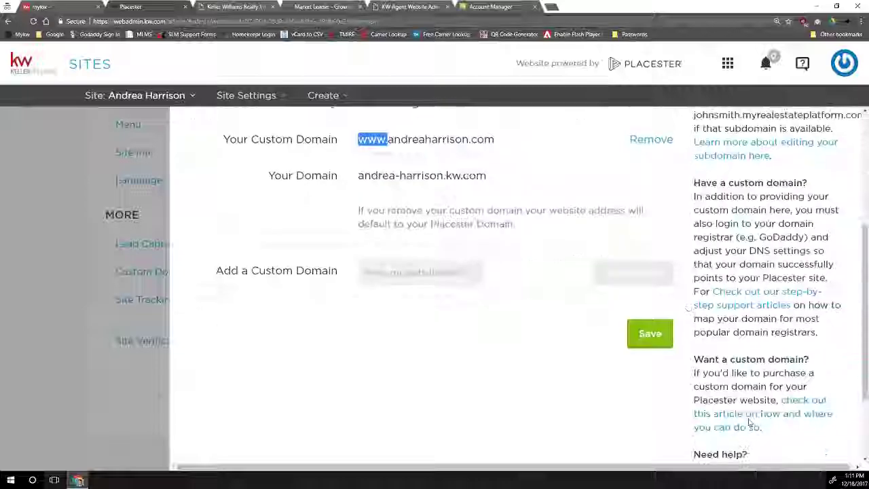
pyautogui.click(647, 339)
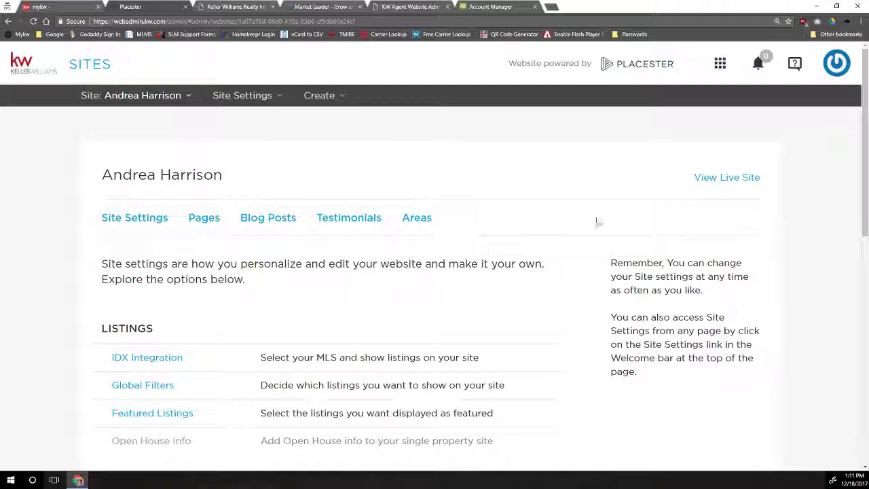
pyautogui.click(729, 178)
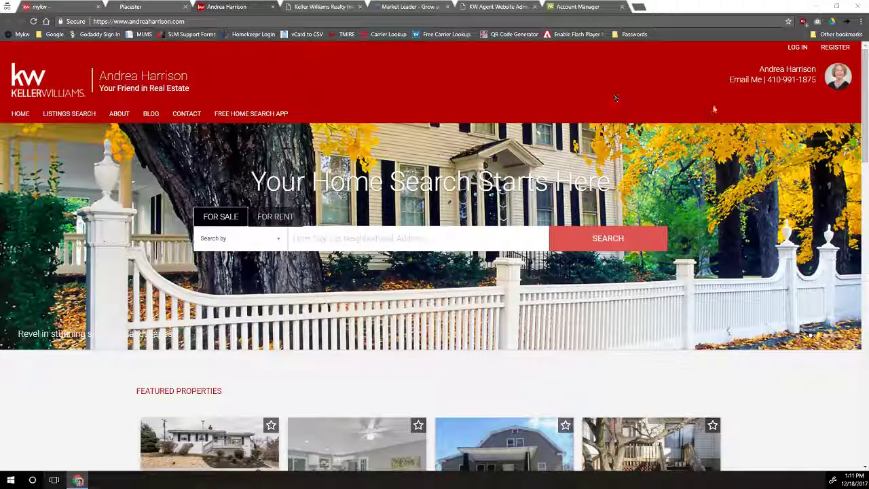